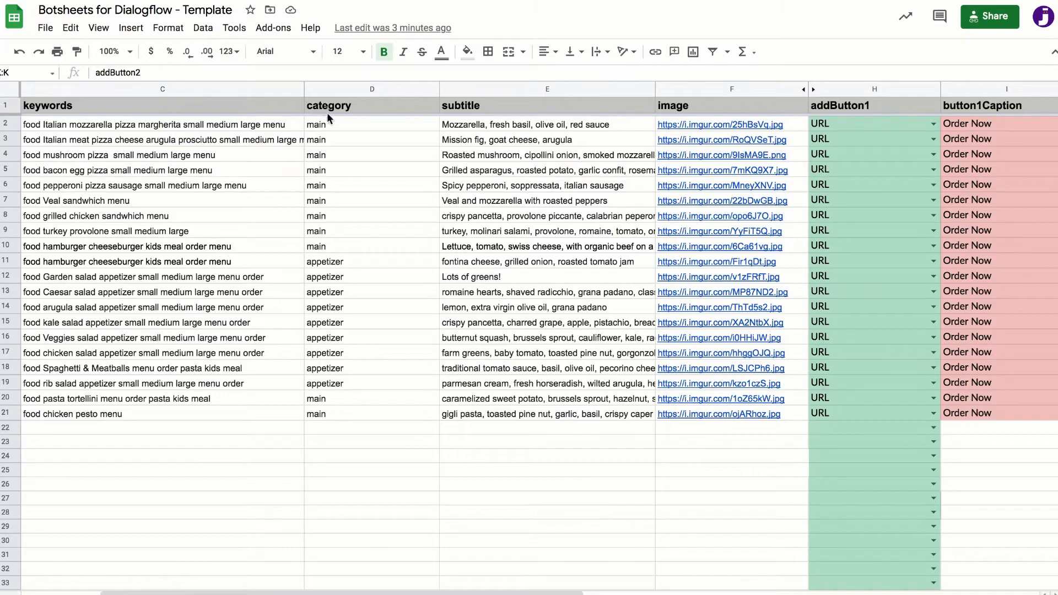
- Examine the category column's main and appetizer entries alongside the menu item titles
click(327, 87)
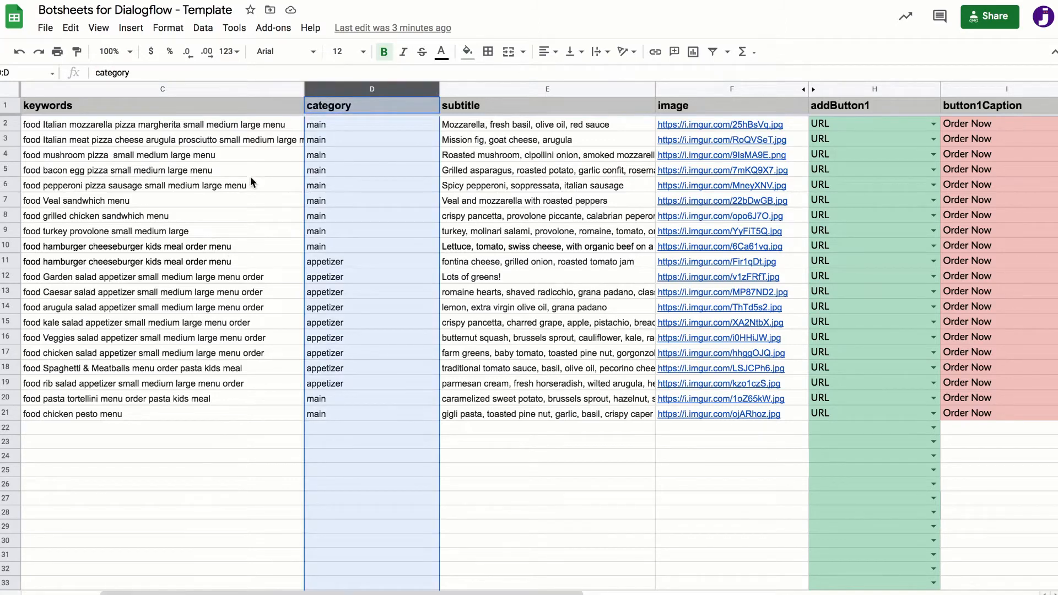
scroll(250, 176, left, 2)
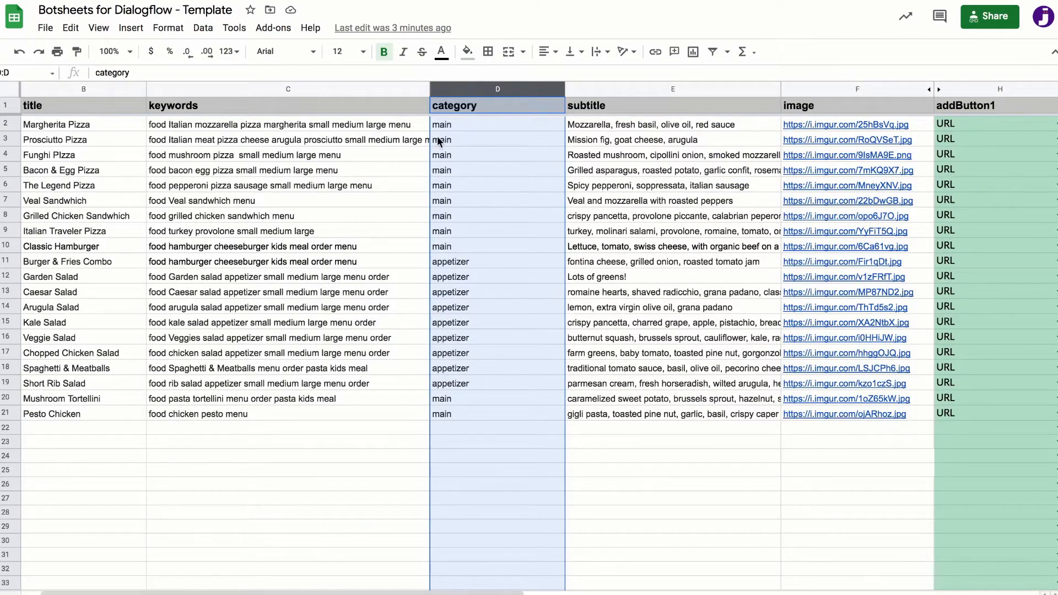
click(460, 260)
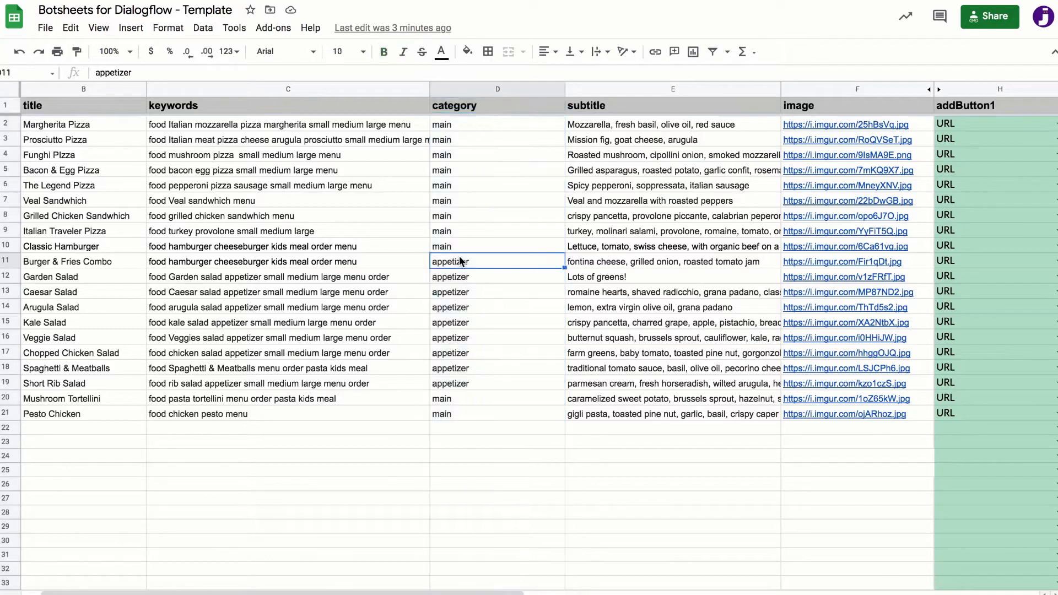
click(466, 245)
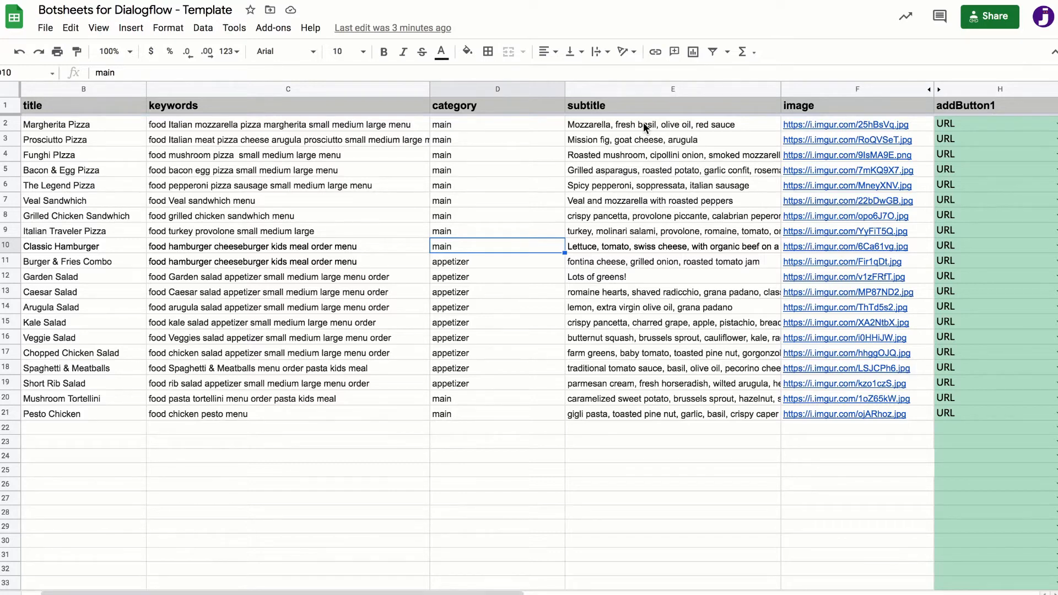
- Set addButton2 to Dialogflow event for the first menu item in row 2
scroll(644, 127, right, 8)
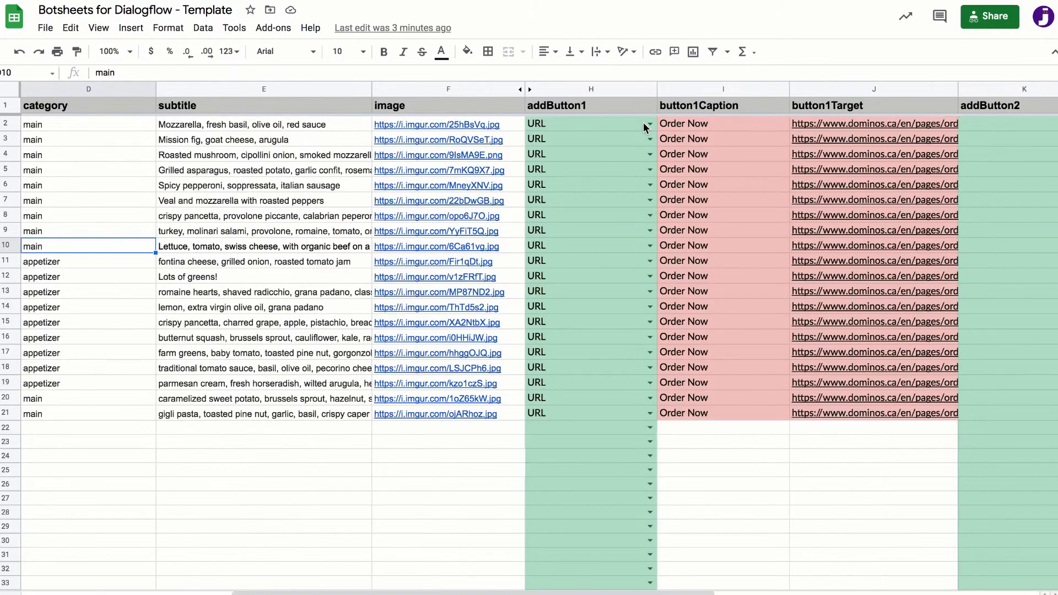
scroll(643, 127, right, 3)
scroll(643, 122, right, 6)
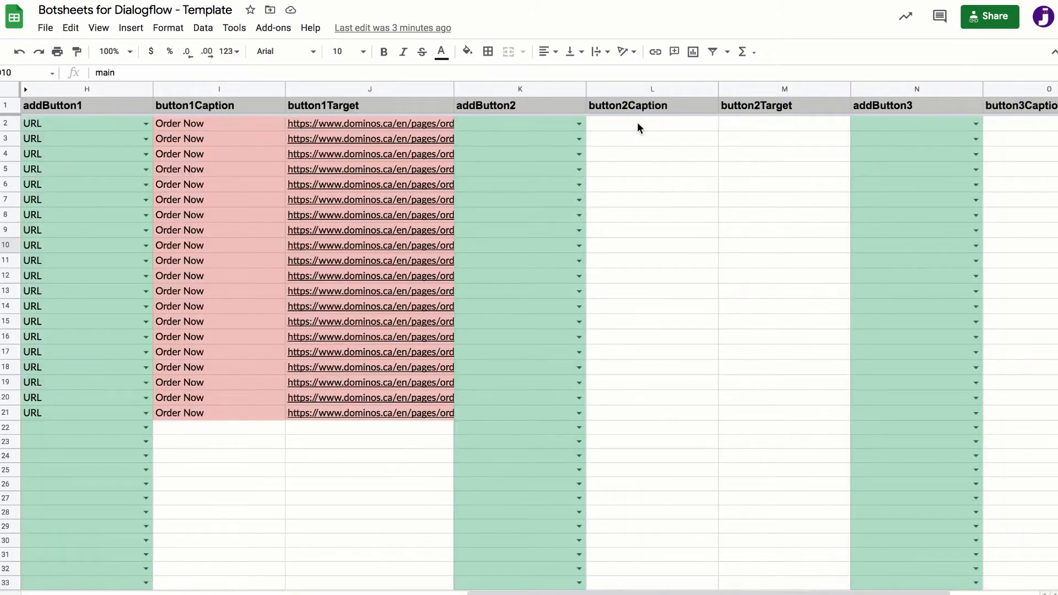
click(579, 125)
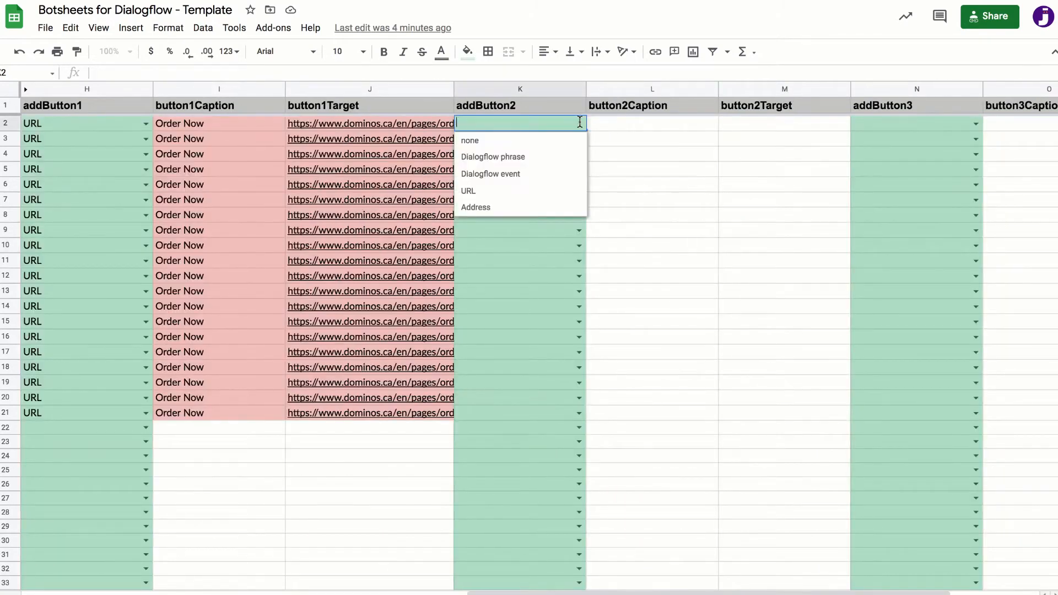
click(513, 175)
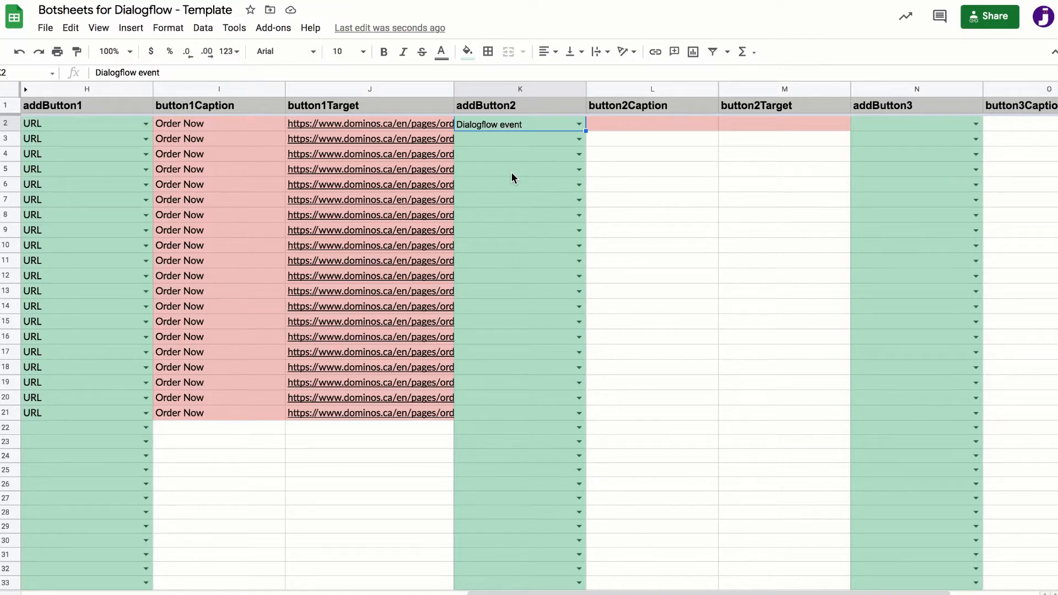
- Enter "Chef Recommends" as row 2's button2Caption and fill addButton2 and button2Caption down through row 21
click(619, 123)
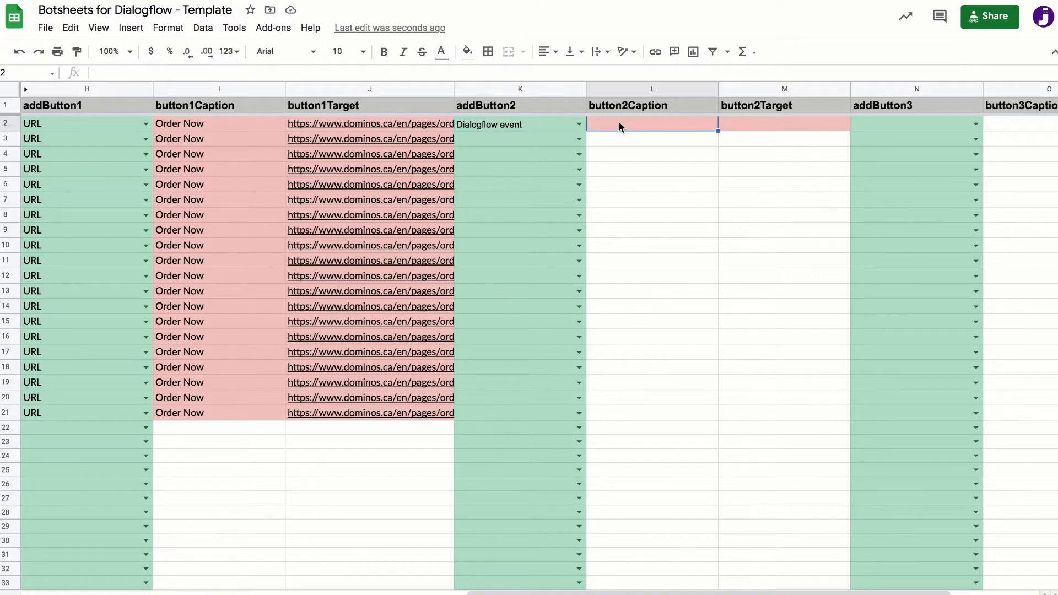
text(Ch)
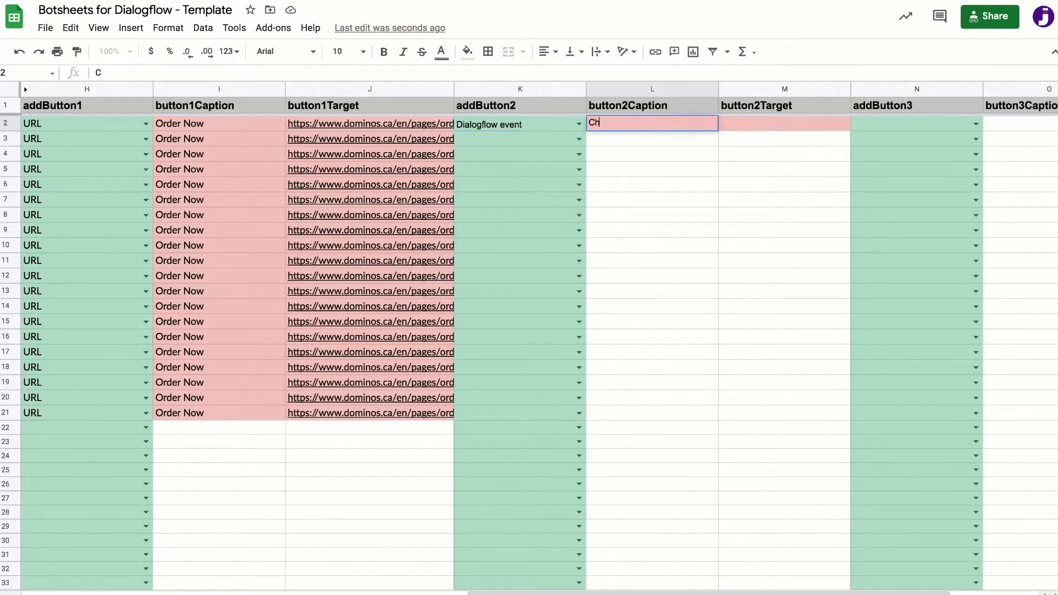
text(ef Recommends)
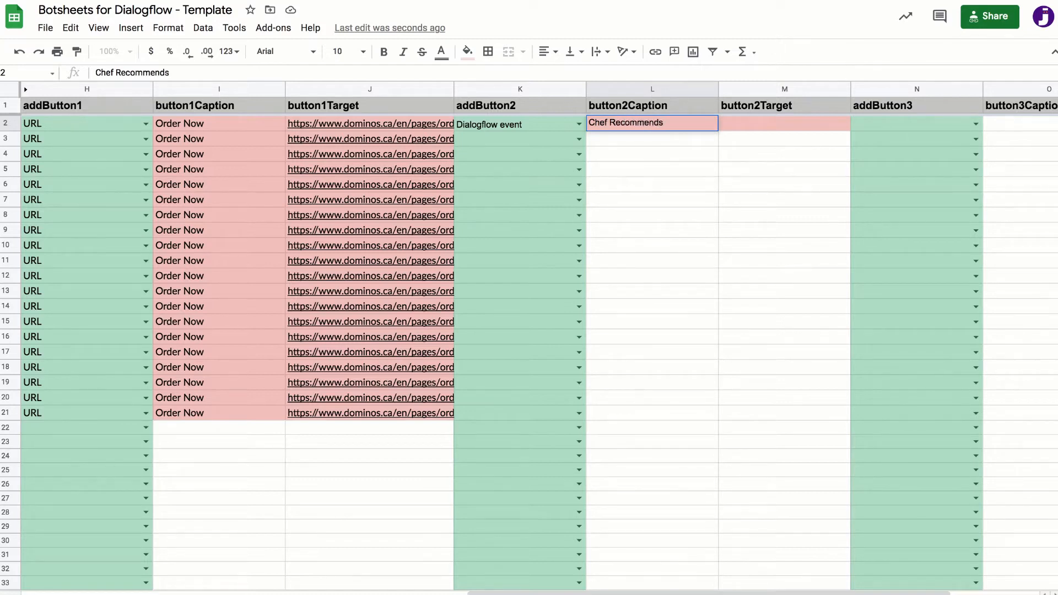
key(Tab)
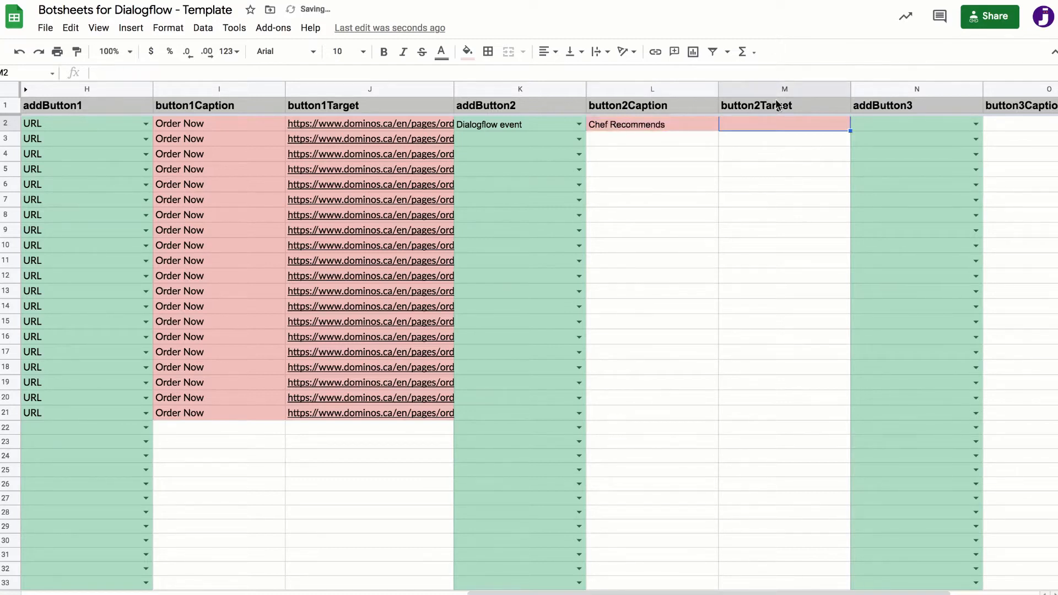
click(519, 126)
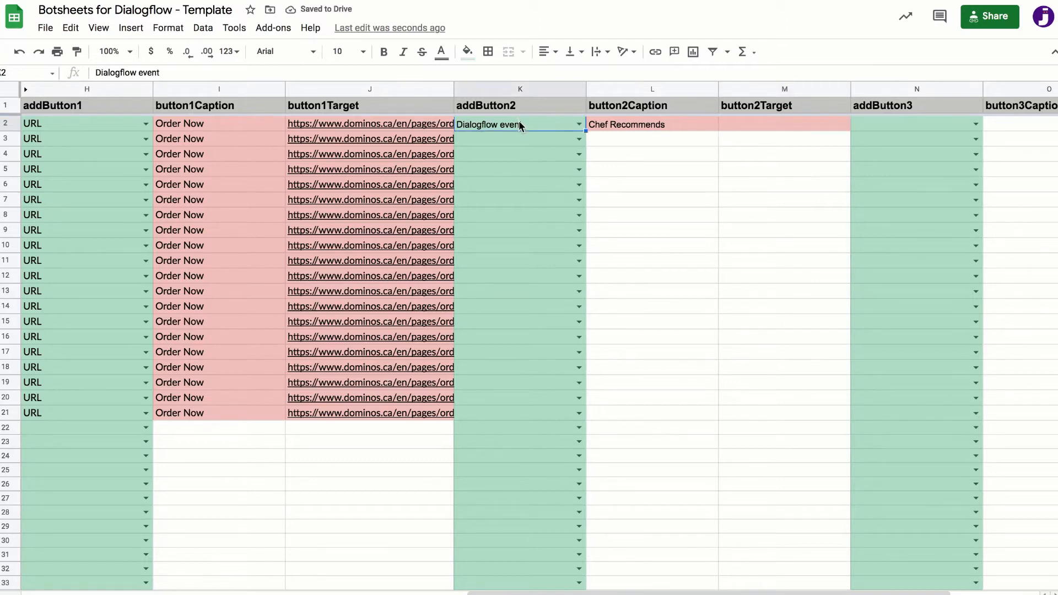
drag(519, 126, 712, 411)
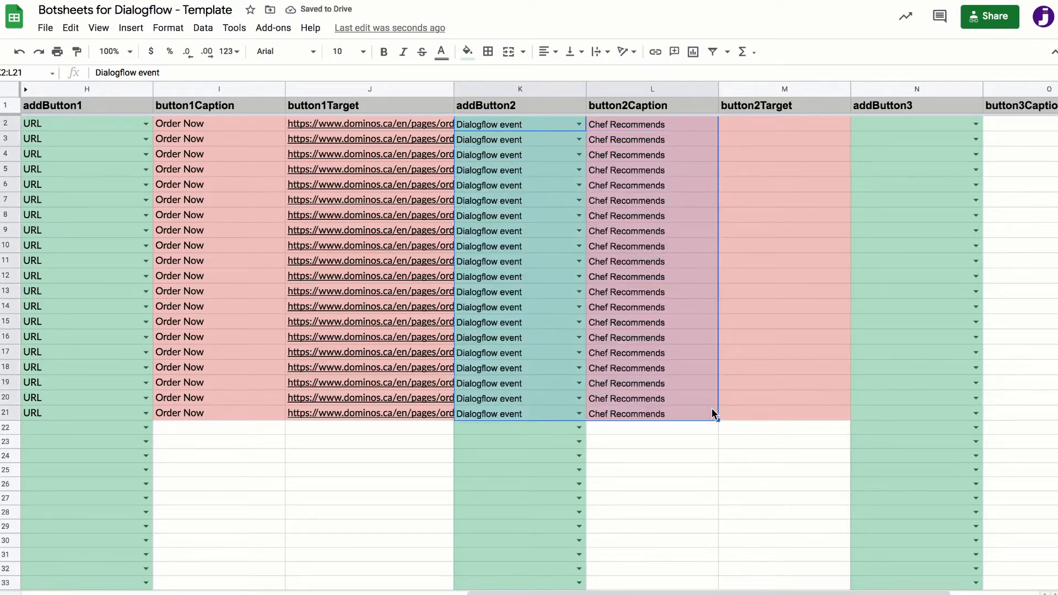
- Enter "maincourse" as row 2's button2Target and fill it down through row 21
click(744, 131)
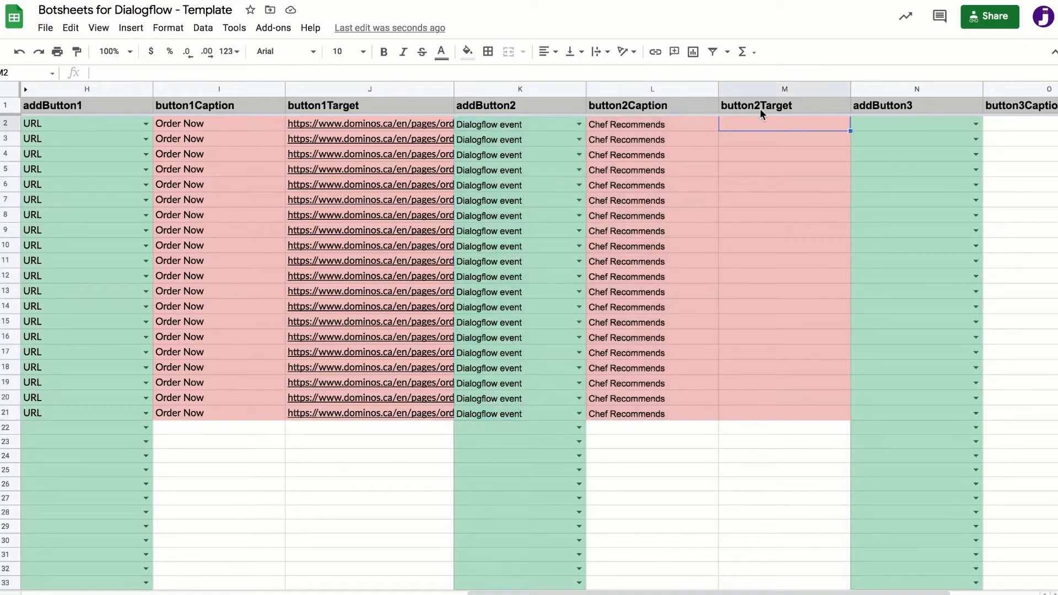
double_click(759, 108)
drag(760, 107, 813, 106)
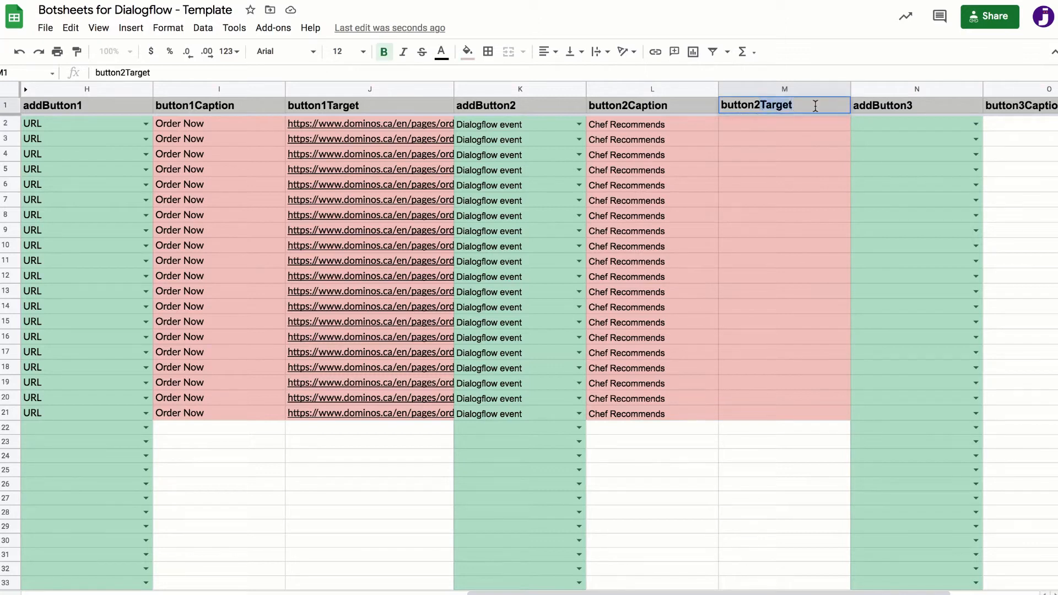
click(741, 131)
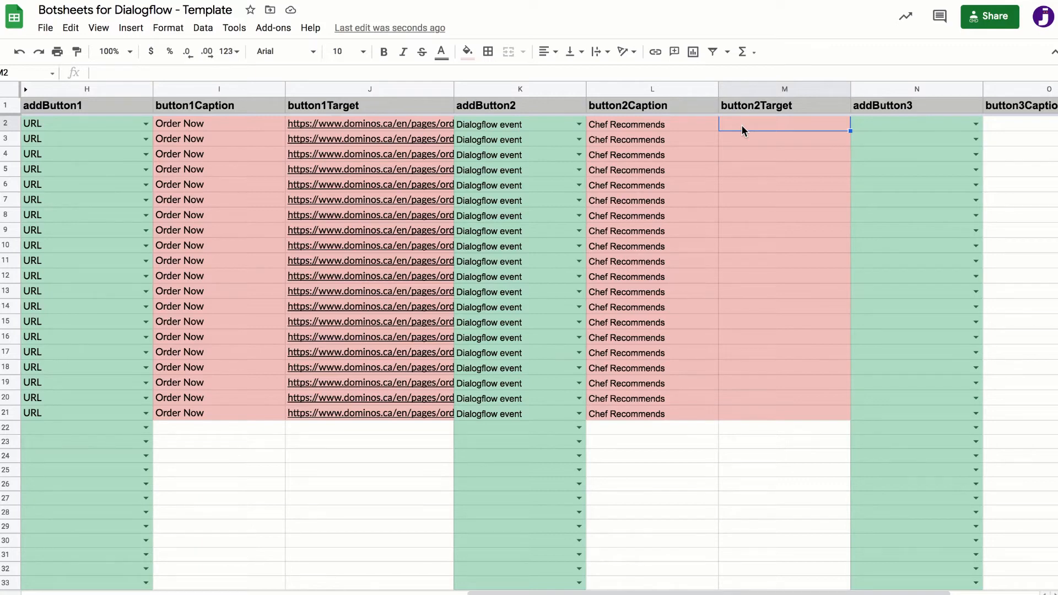
text(ma)
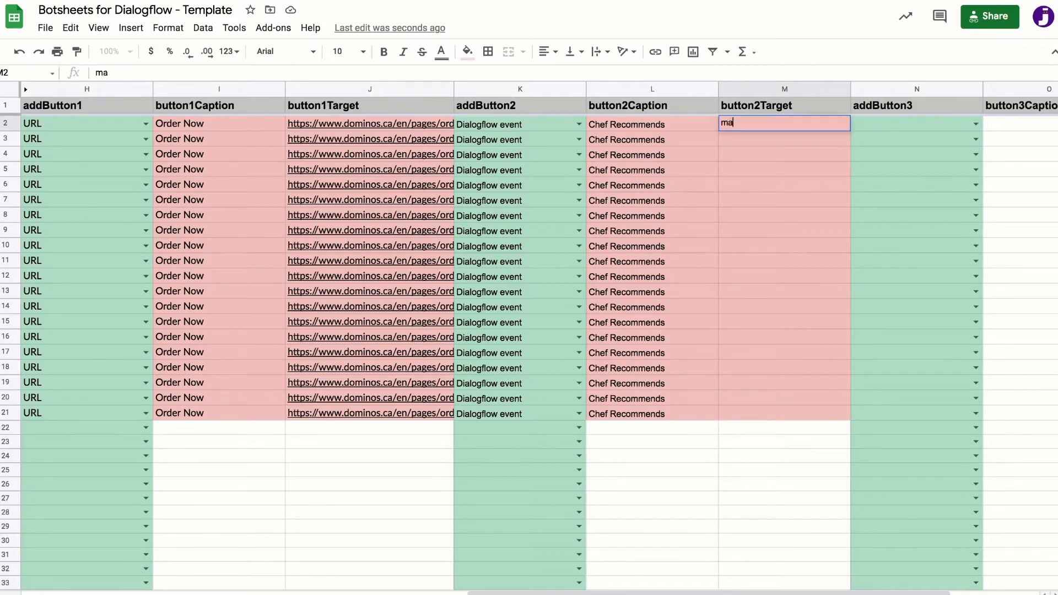
text(incourse)
key(Return)
click(829, 128)
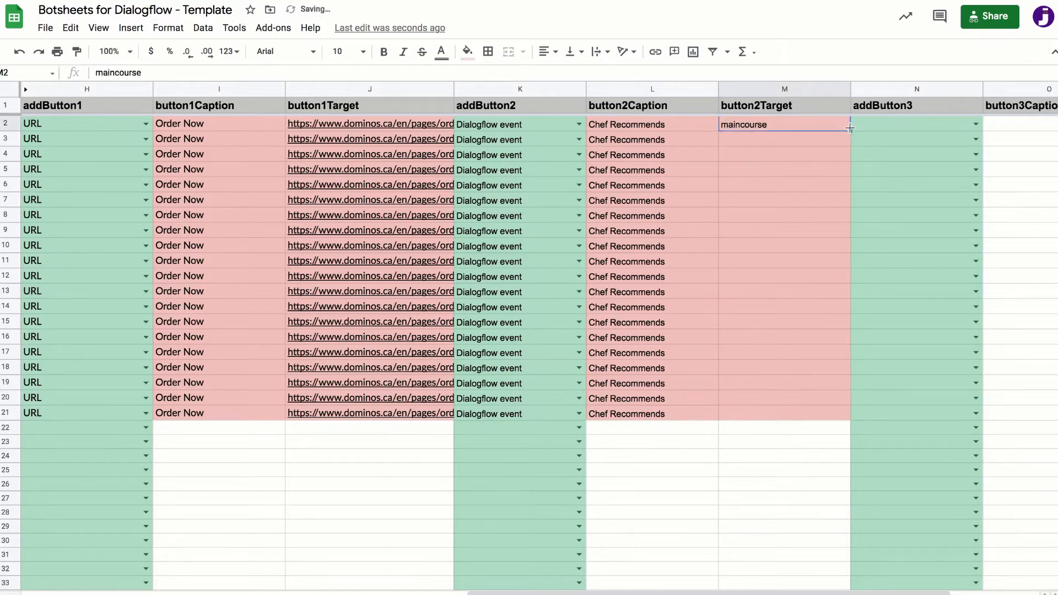
drag(851, 130, 830, 419)
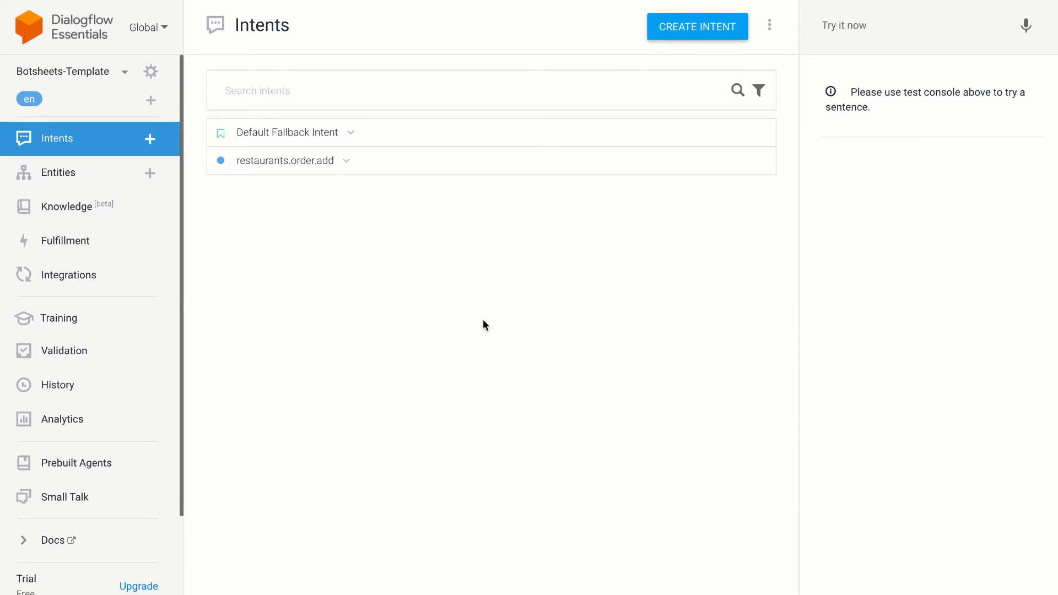
- In Dialogflow, create a new intent named "main courses" in the Botsheets-Template agent
click(704, 27)
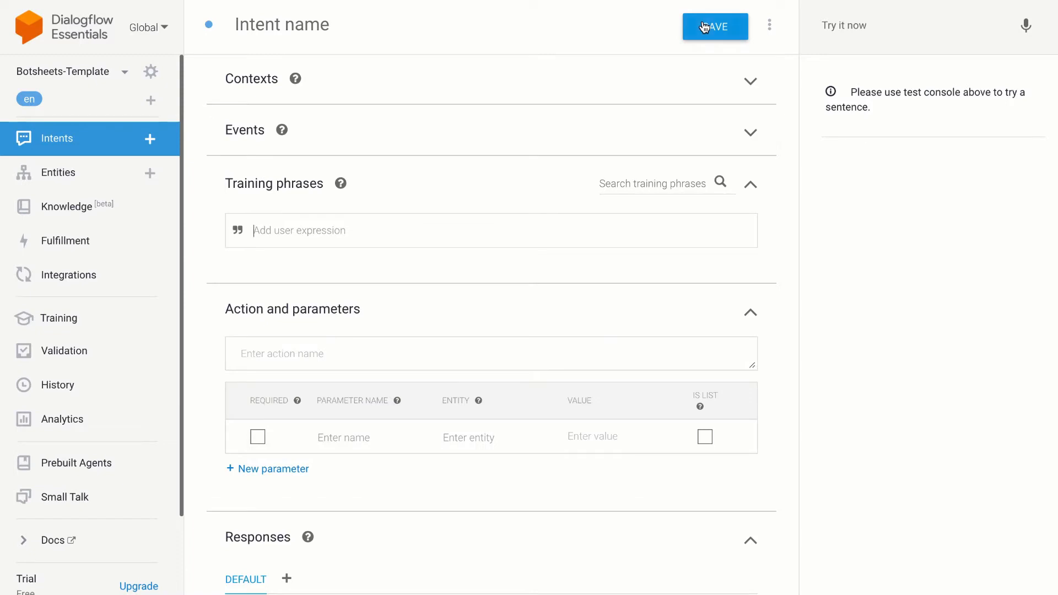
click(284, 19)
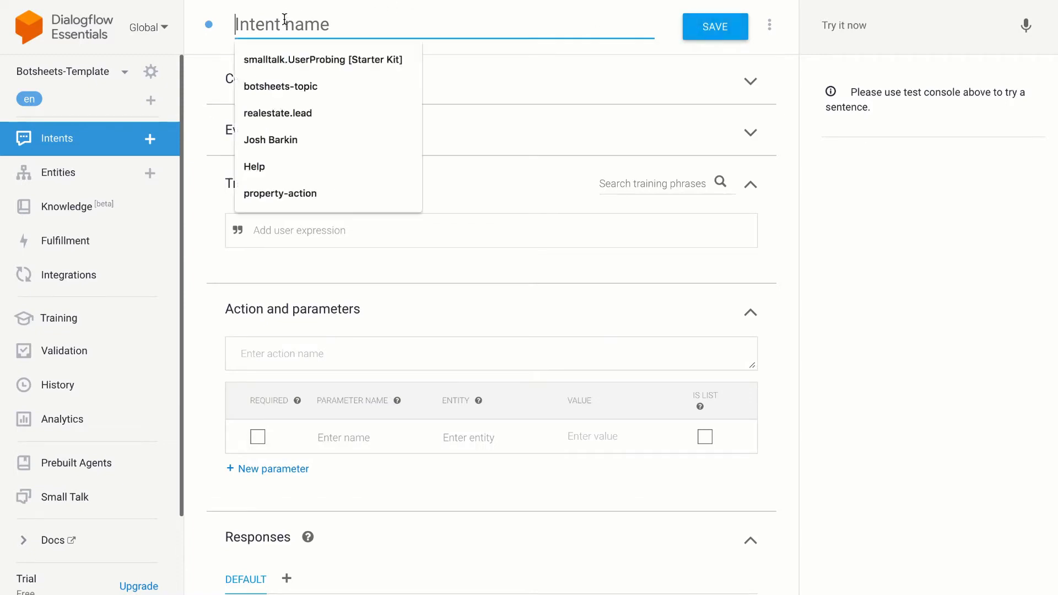
text(main )
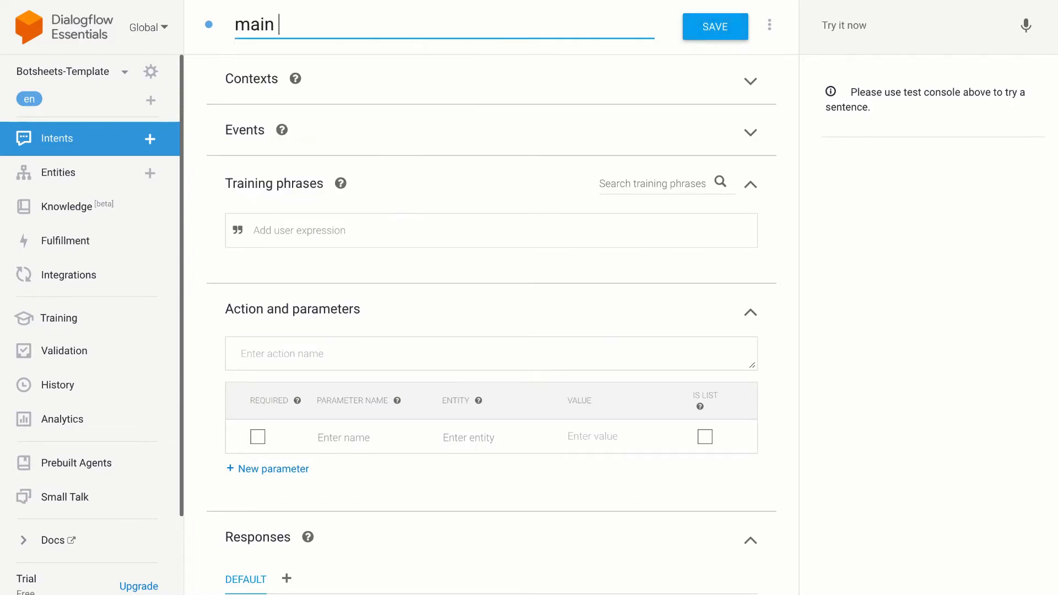
text(courses)
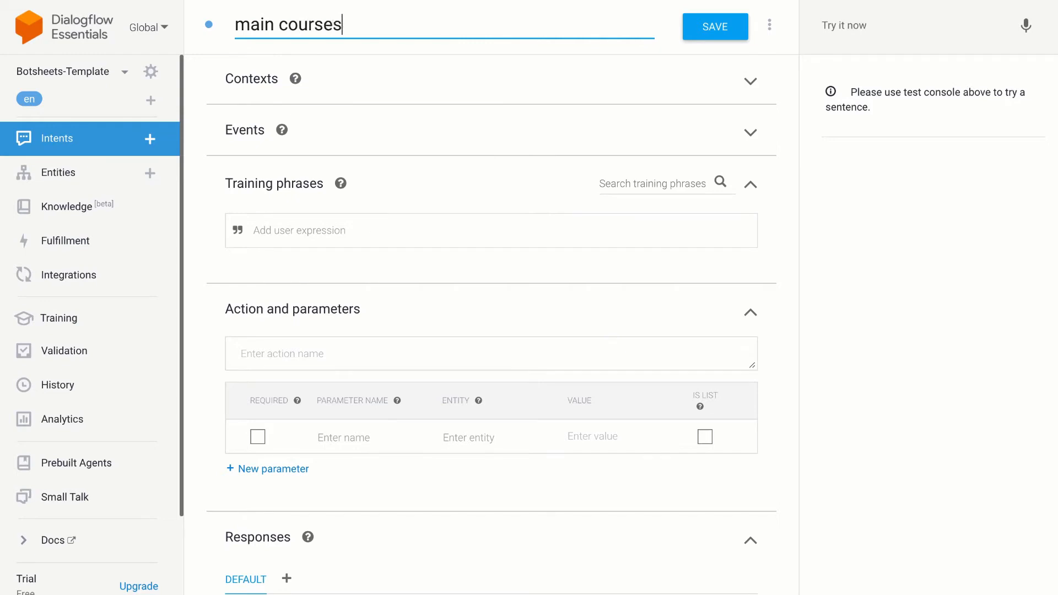
- Add the event "maincourse" to the main courses intent
click(359, 131)
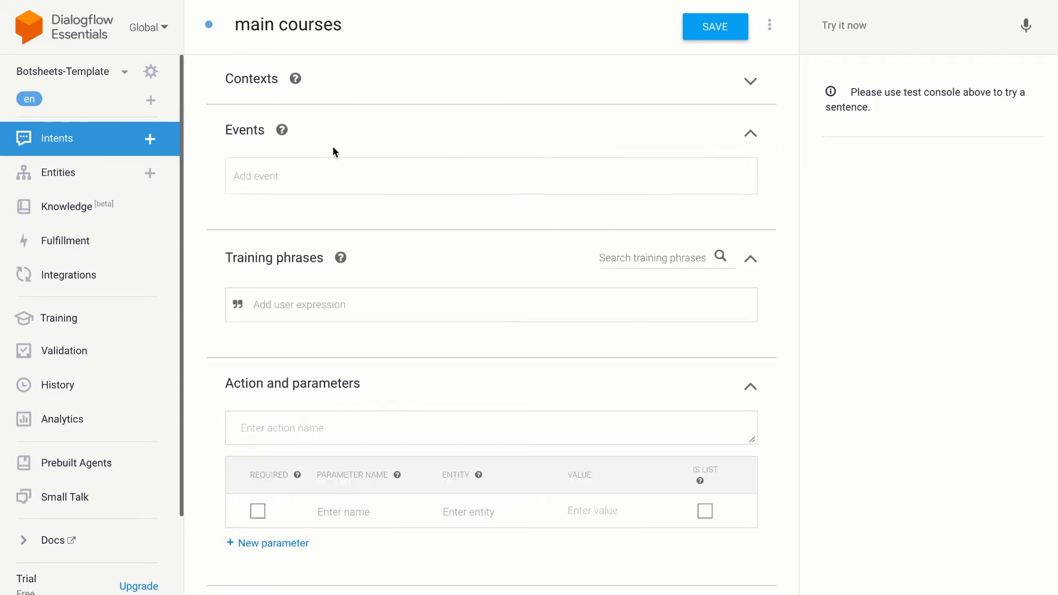
click(307, 170)
text(maincourse)
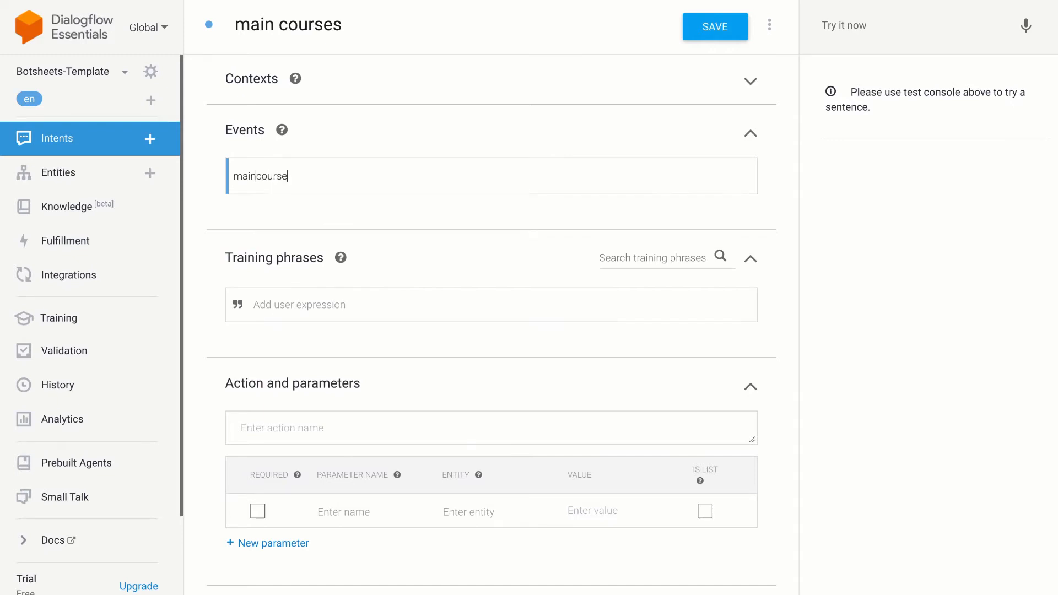
key(Return)
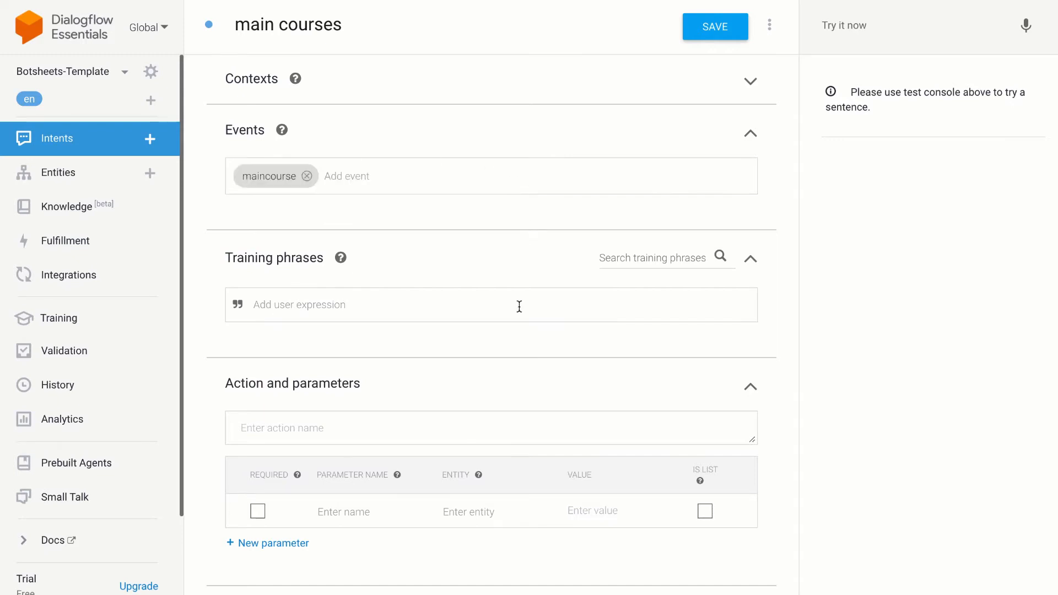
scroll(520, 305, down, 4)
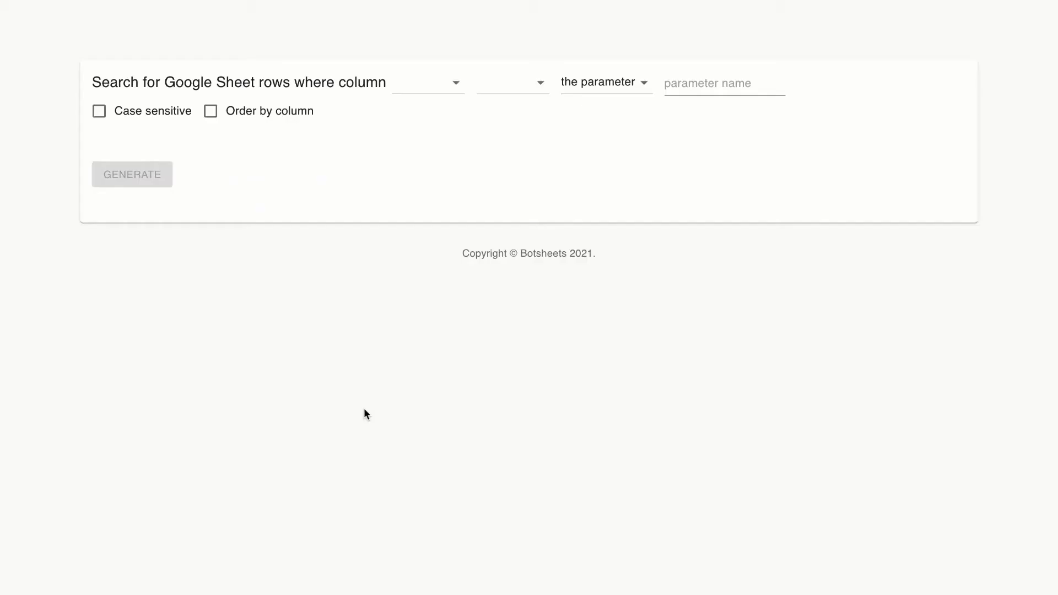
- In the Botsheets query generator, set the condition to column D contains the text
click(454, 84)
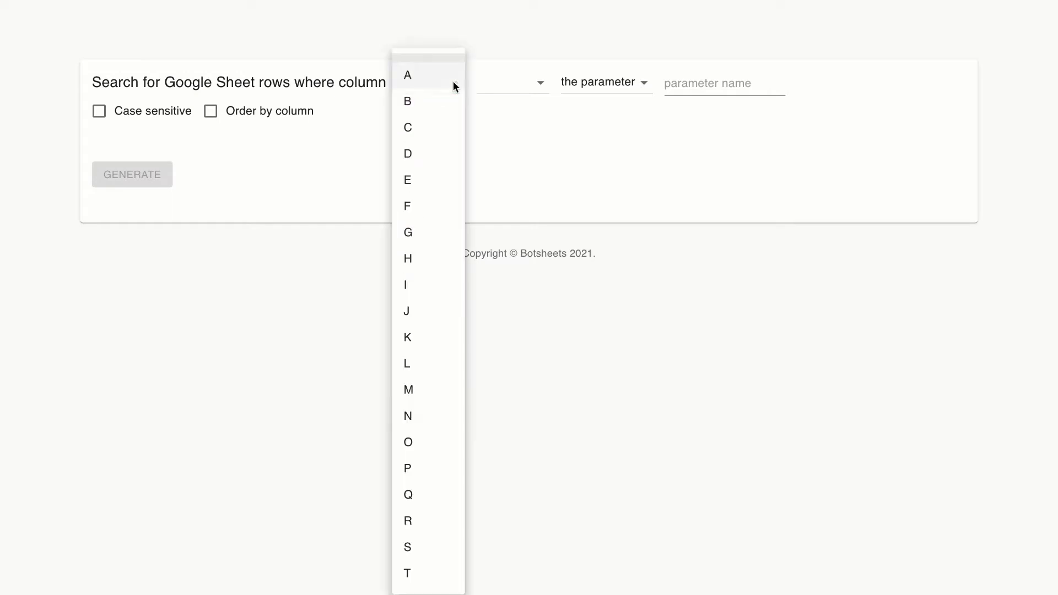
click(410, 156)
click(541, 85)
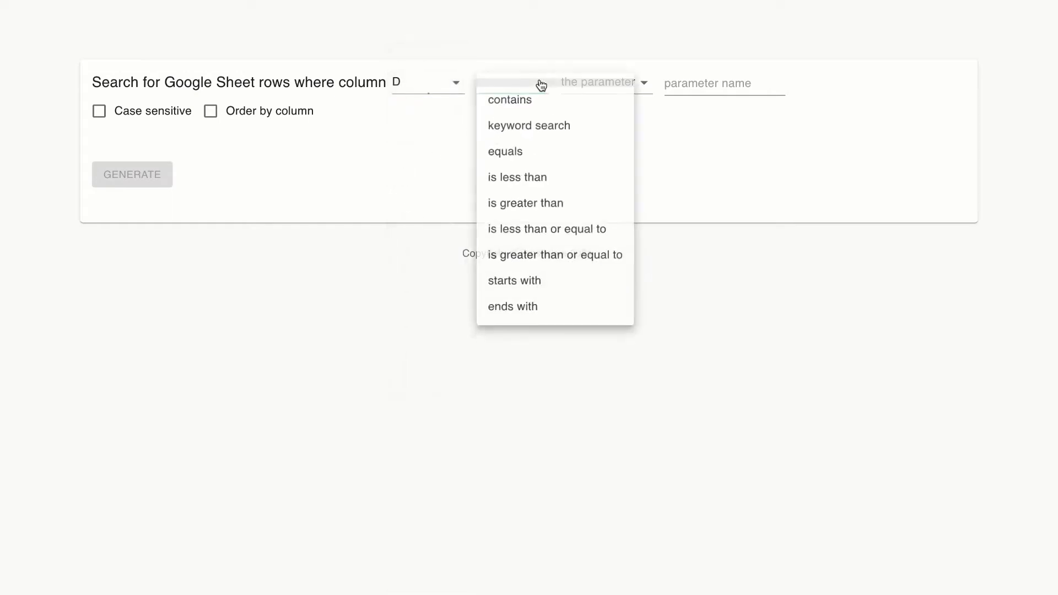
click(511, 100)
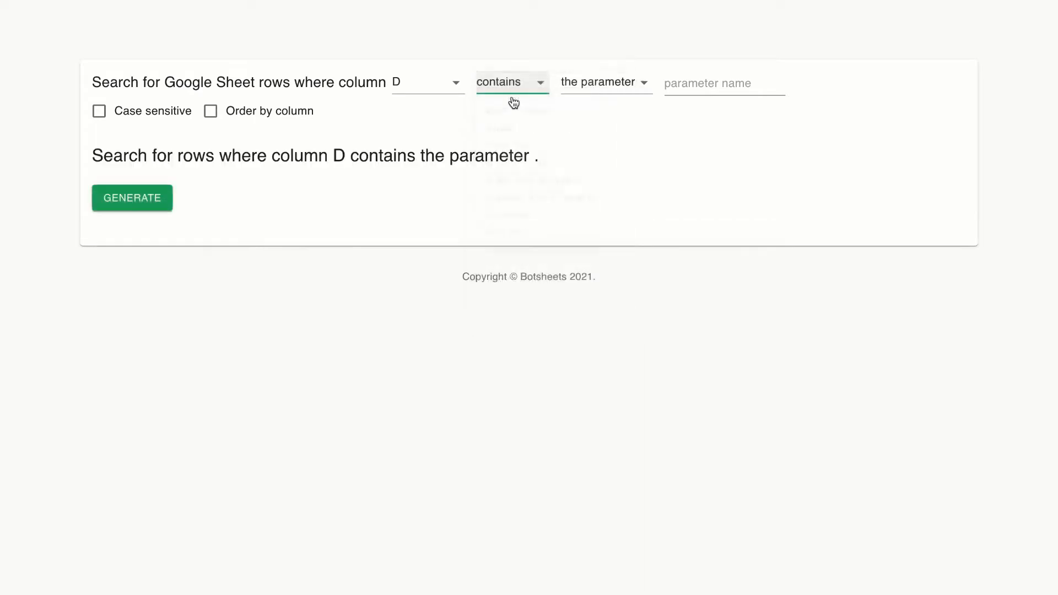
click(638, 88)
click(616, 114)
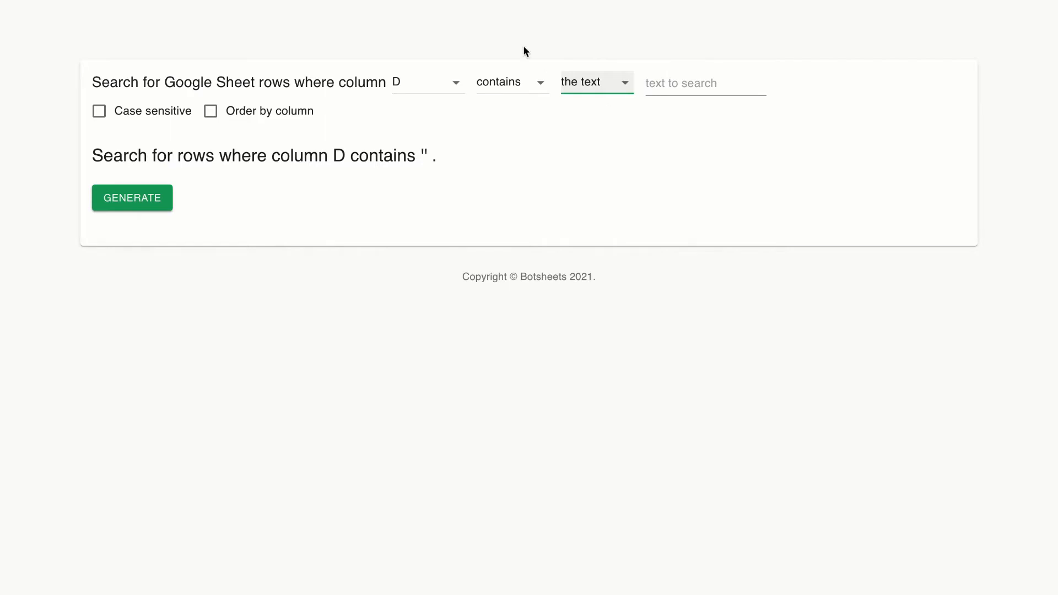
- Check the category wording in the menu sheet, then set the query's search text to "main" and generate the query
click(254, 1)
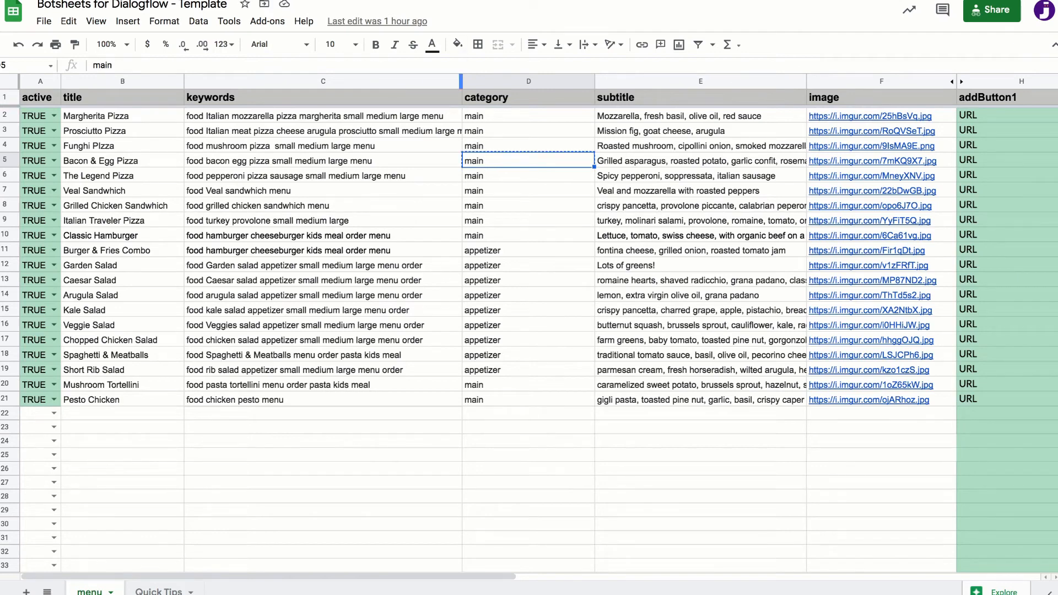
key(ctrl+shift+Tab)
click(665, 84)
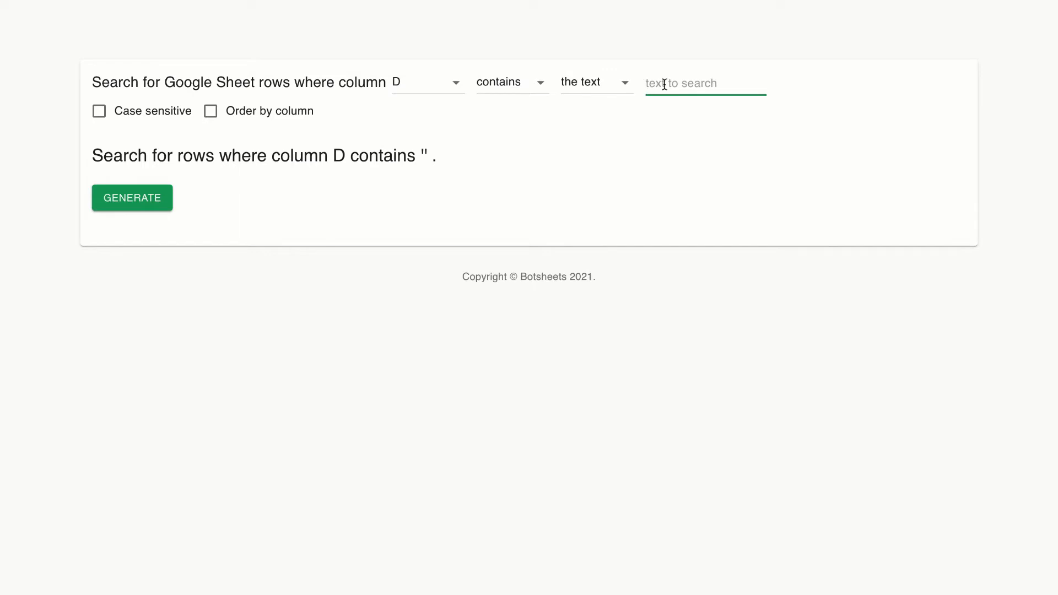
text(main)
click(132, 209)
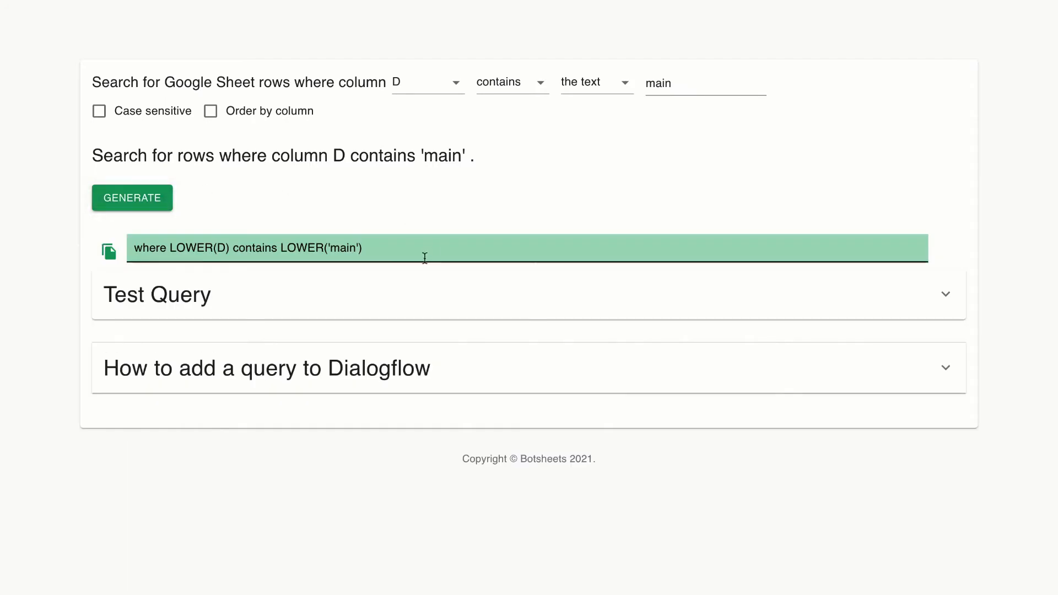
- Copy the generated query and, in Dialogflow, add it to the main courses intent as the value of a parameter named "query"
click(303, 308)
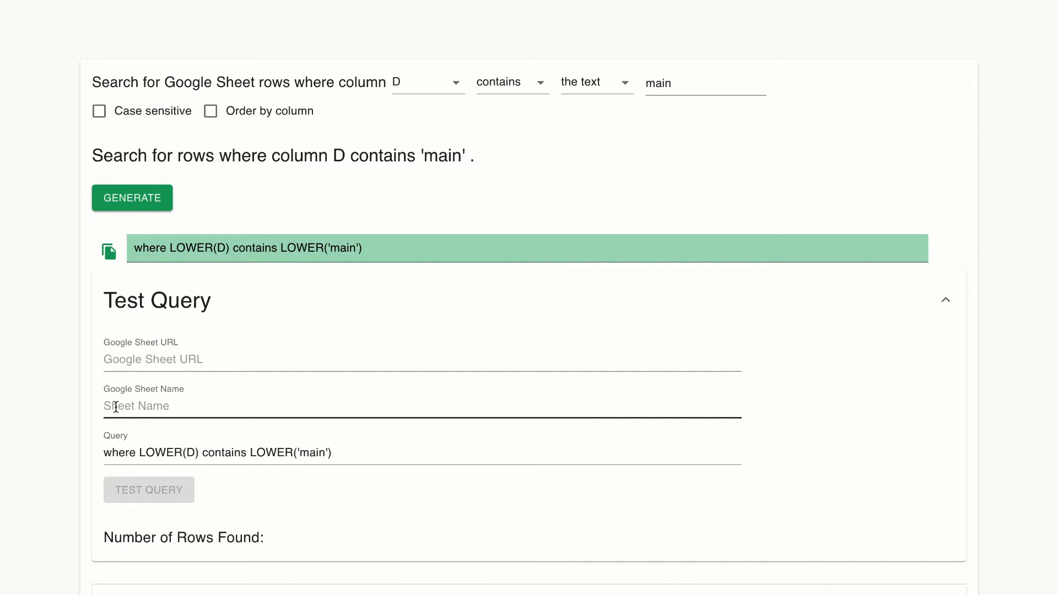
click(109, 255)
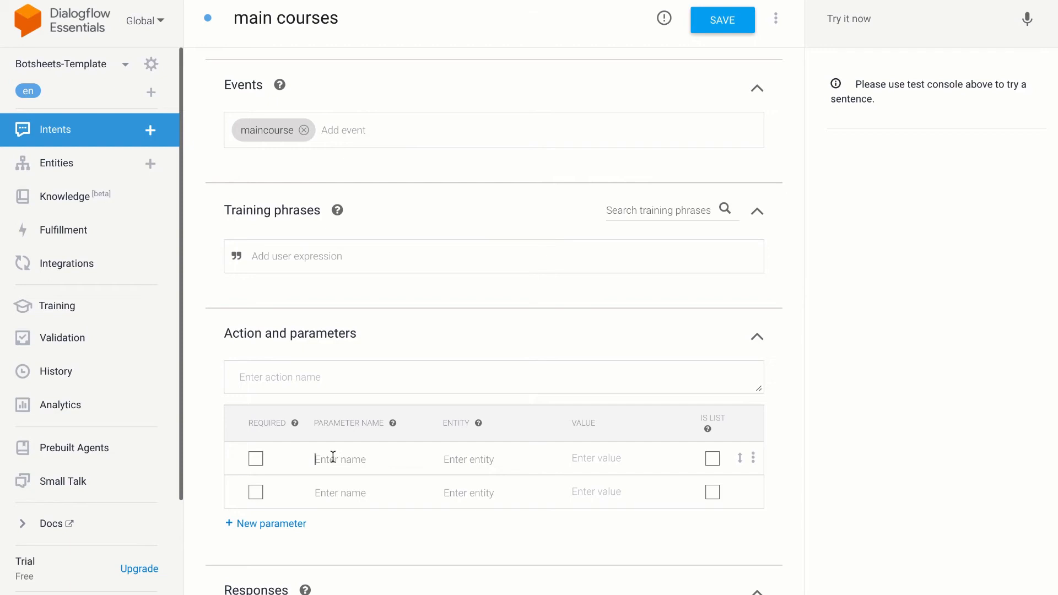
text(query)
key(ctrl+v)
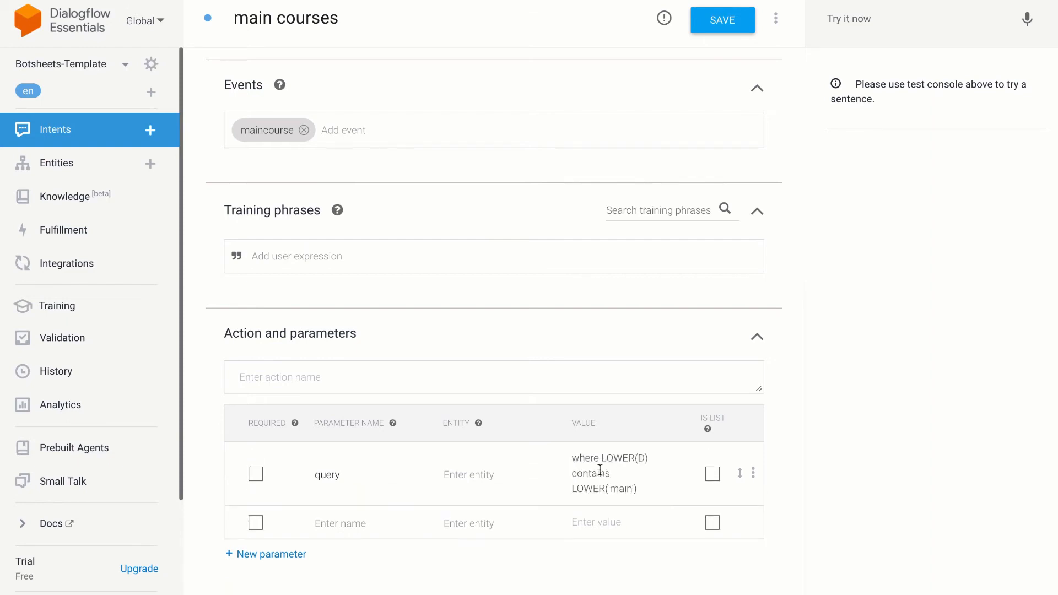
- Enable the webhook call for the main courses intent under Fulfillment and save the intent
scroll(599, 469, down, 1)
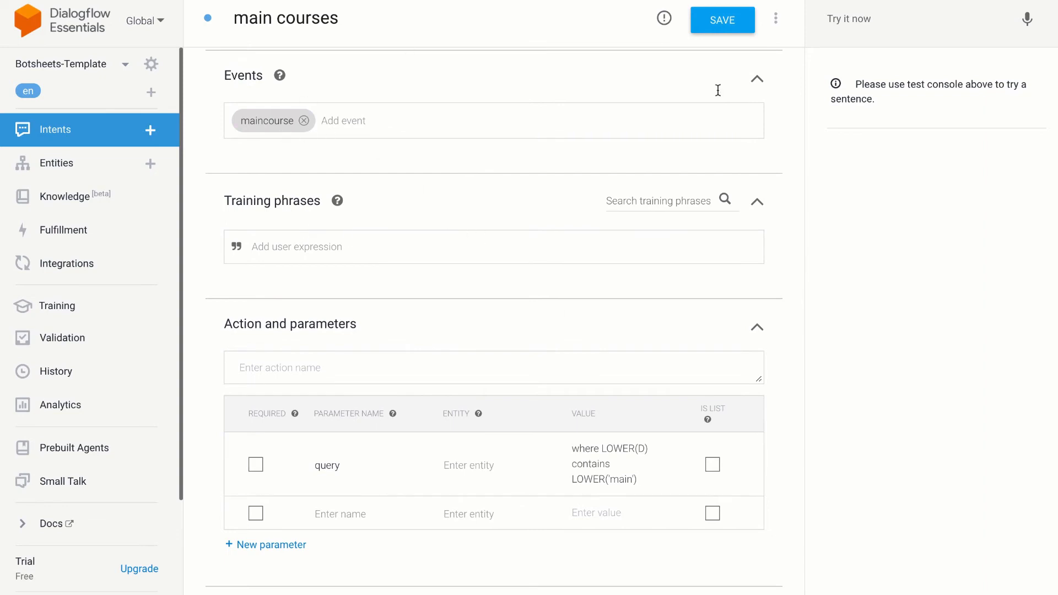
scroll(554, 483, down, 2)
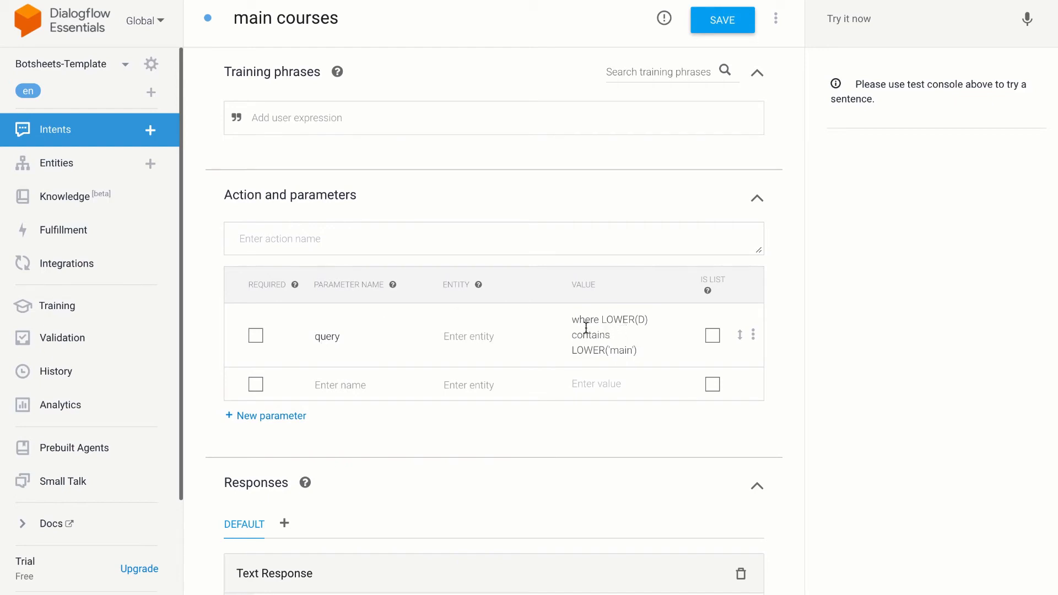
scroll(586, 329, down, 2)
scroll(587, 328, down, 1)
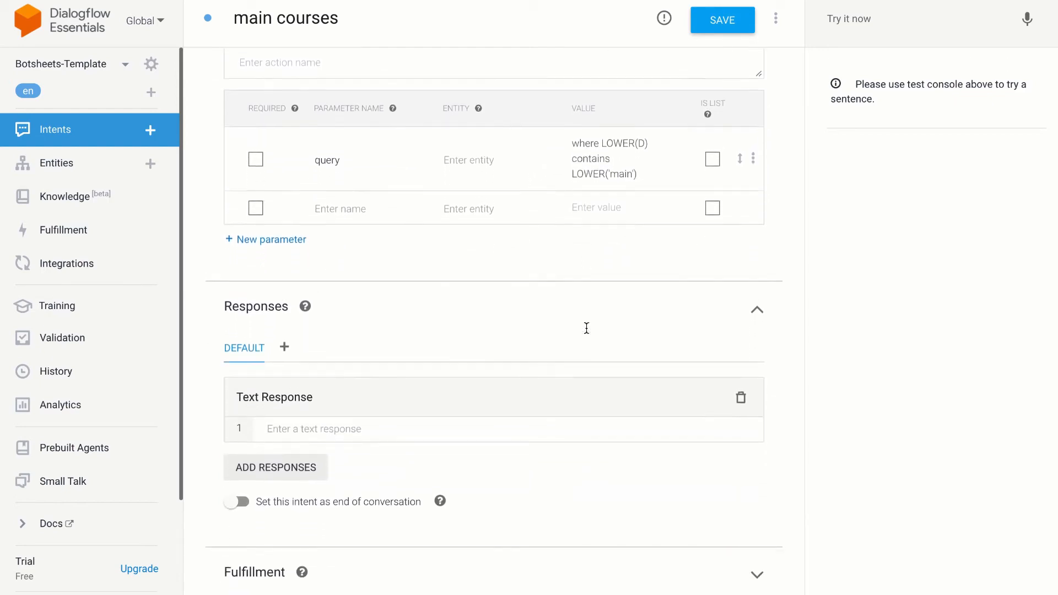
click(549, 571)
scroll(591, 496, down, 2)
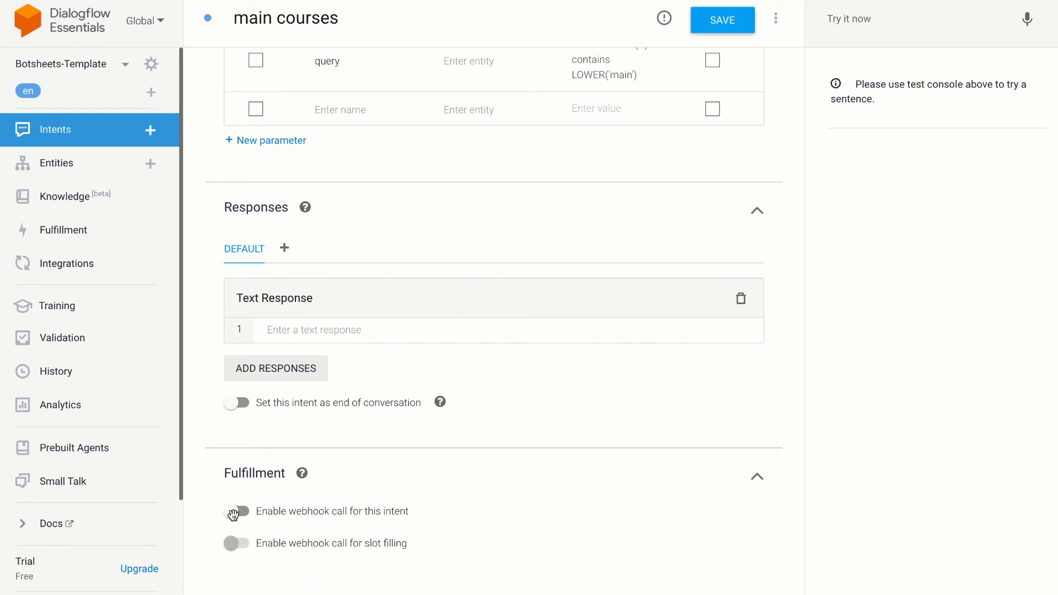
click(234, 512)
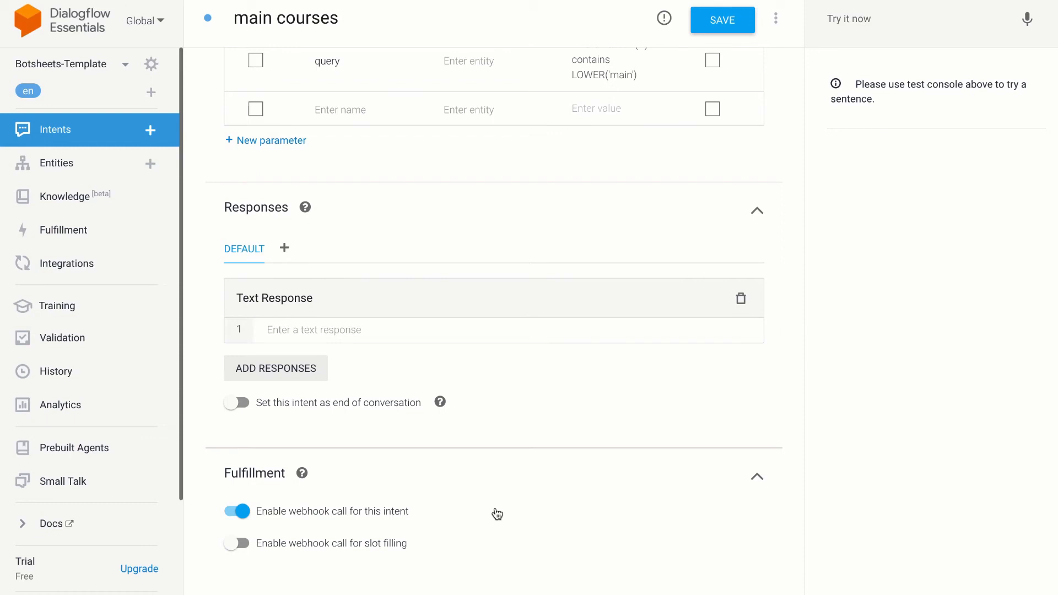
scroll(497, 514, up, 2)
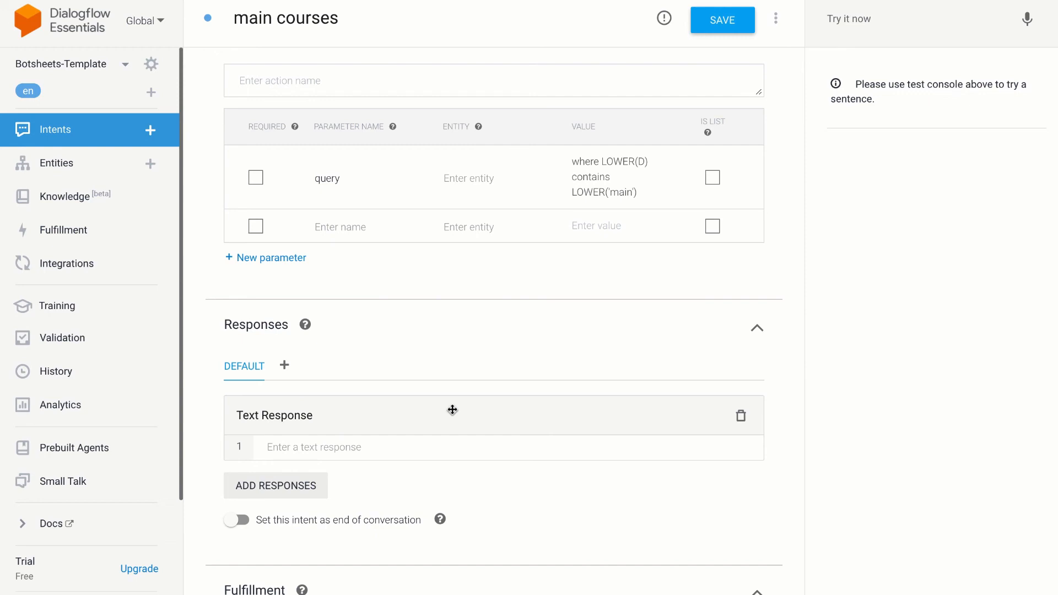
scroll(453, 409, down, 2)
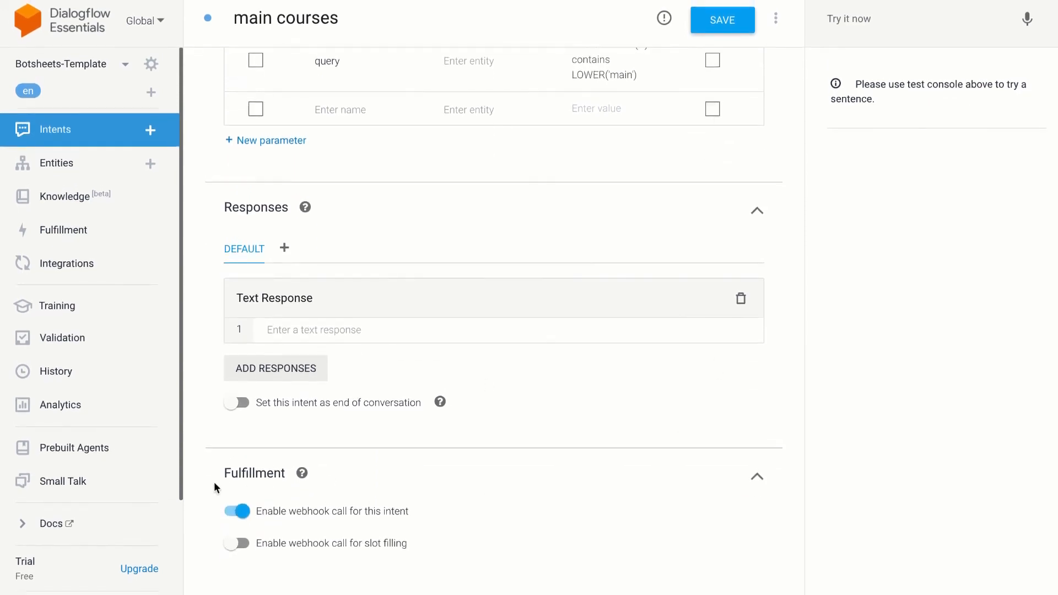
click(727, 24)
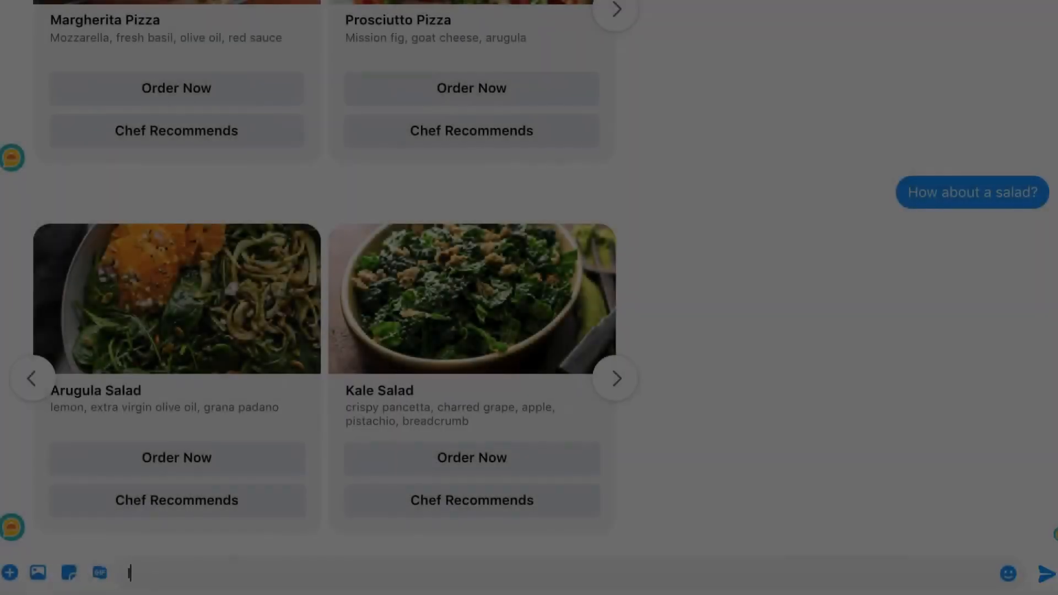
- In the Messenger chat with the bot, send the message "I want to order pizza?"
text(I want )
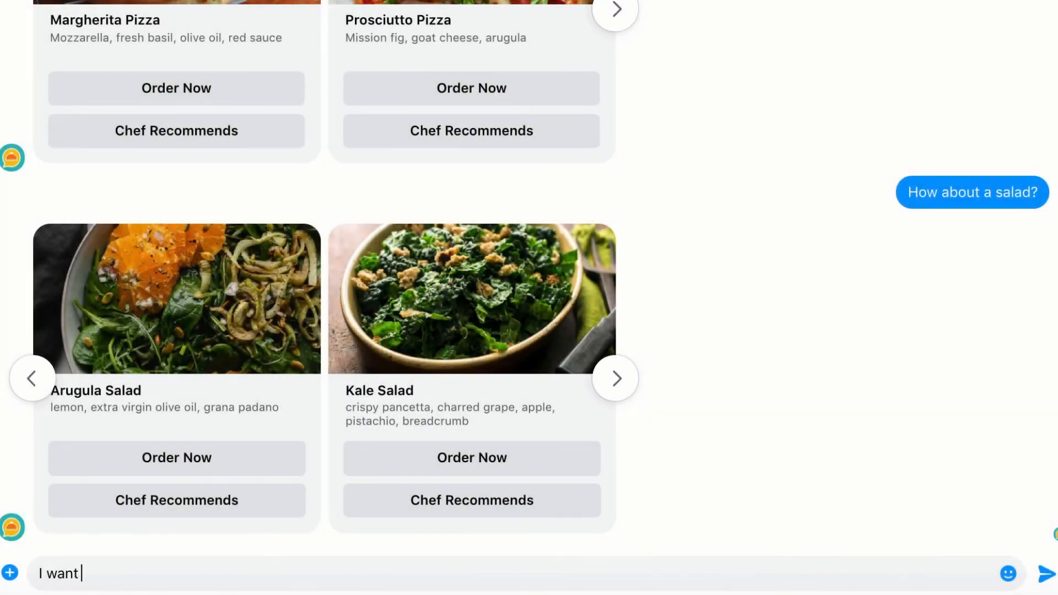
text(to order pizza?)
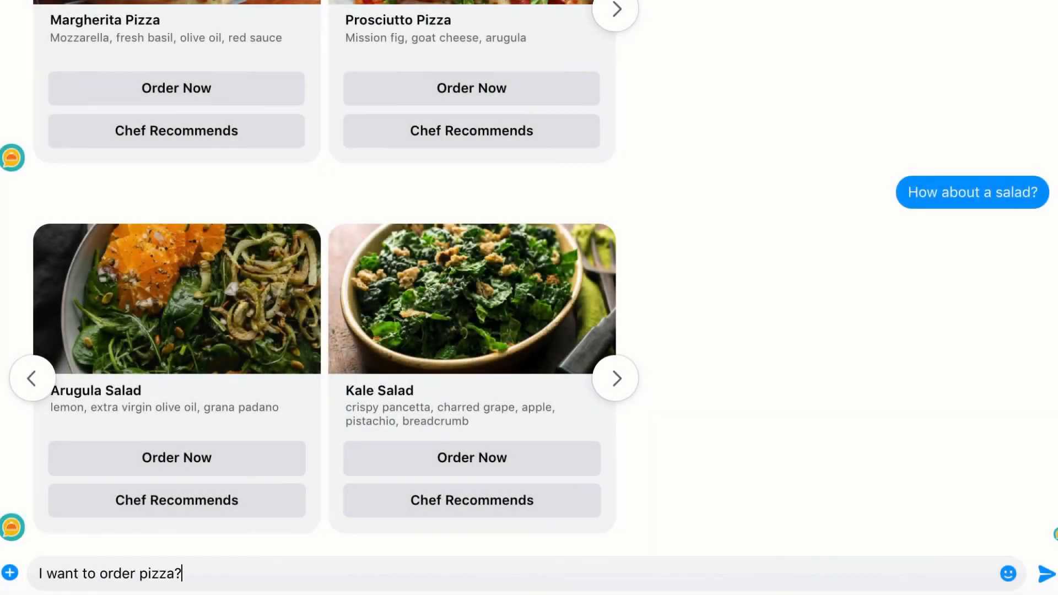
key(Return)
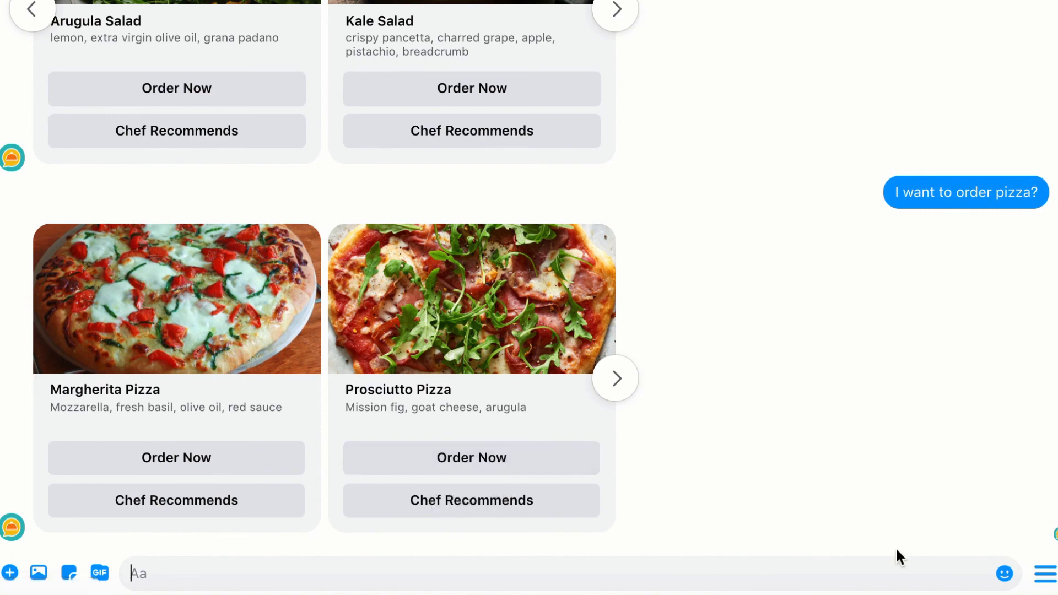
- Choose Chef Recommends on the Prosciutto Pizza card and browse the bot's returned carousel through to its last card
click(490, 500)
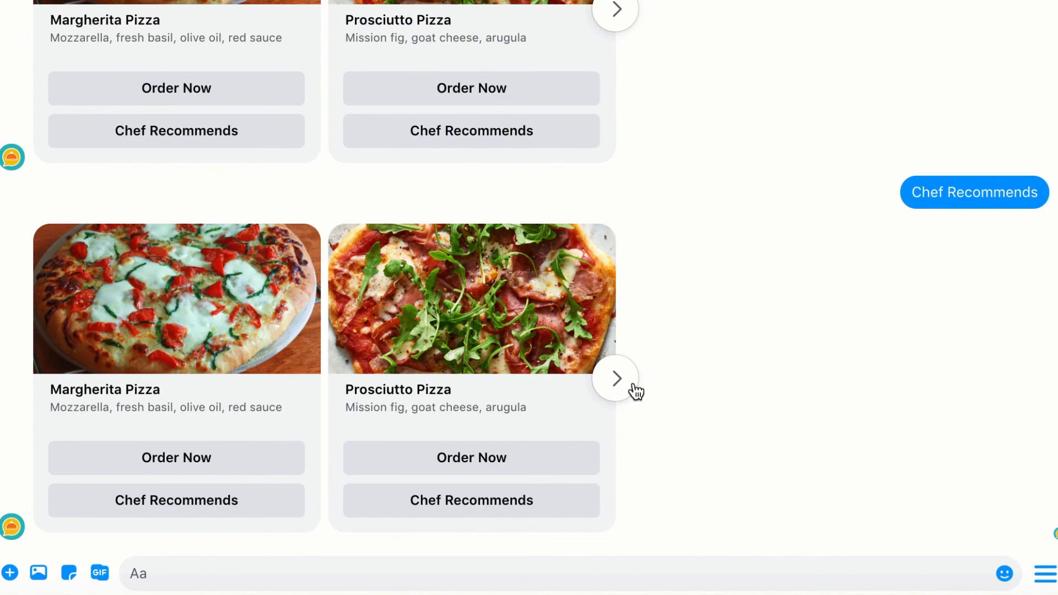
click(625, 378)
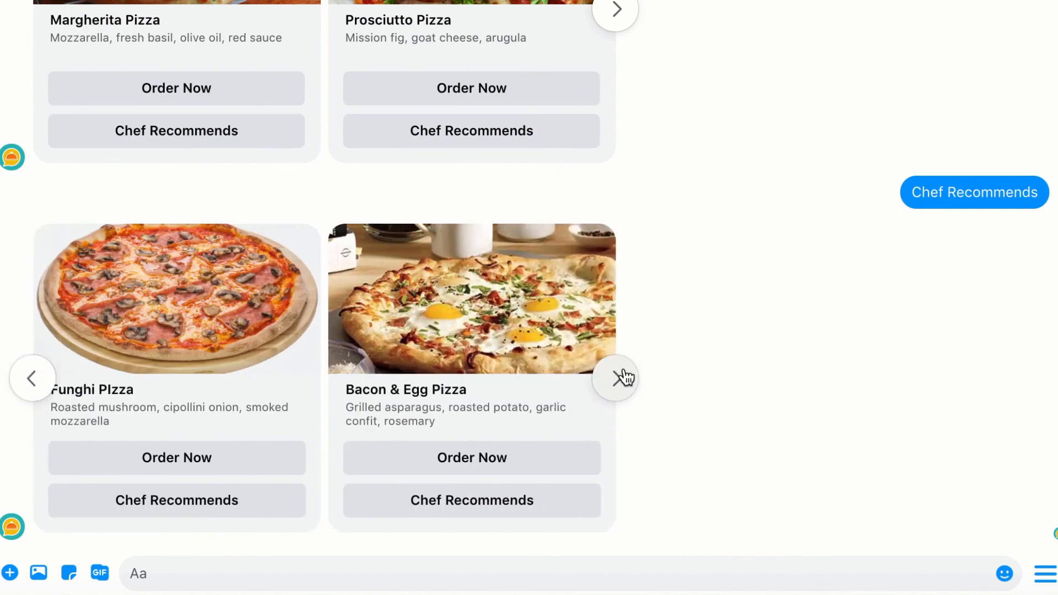
click(624, 378)
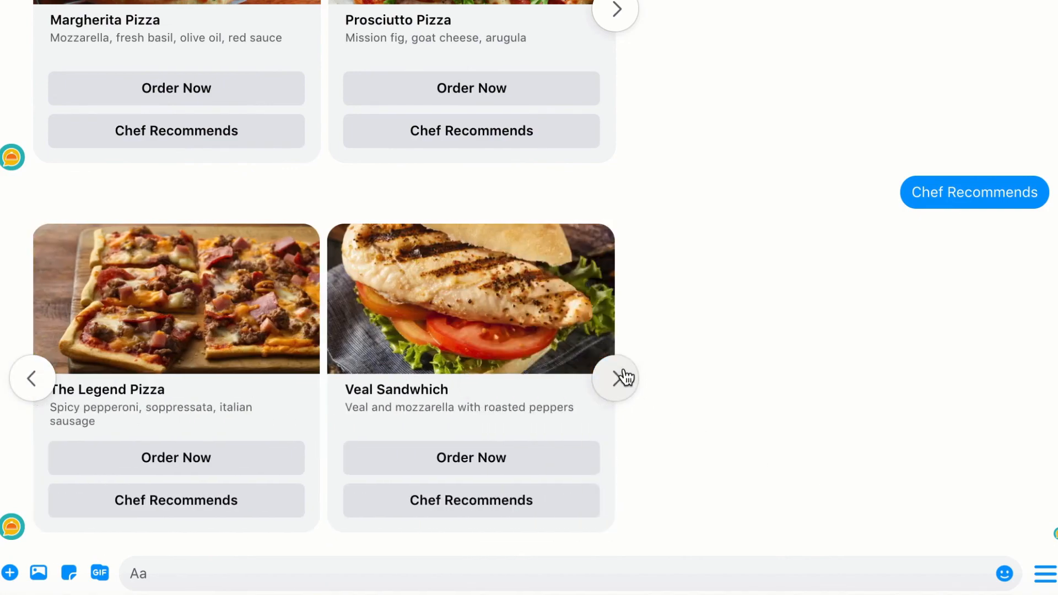
click(625, 377)
click(625, 377)
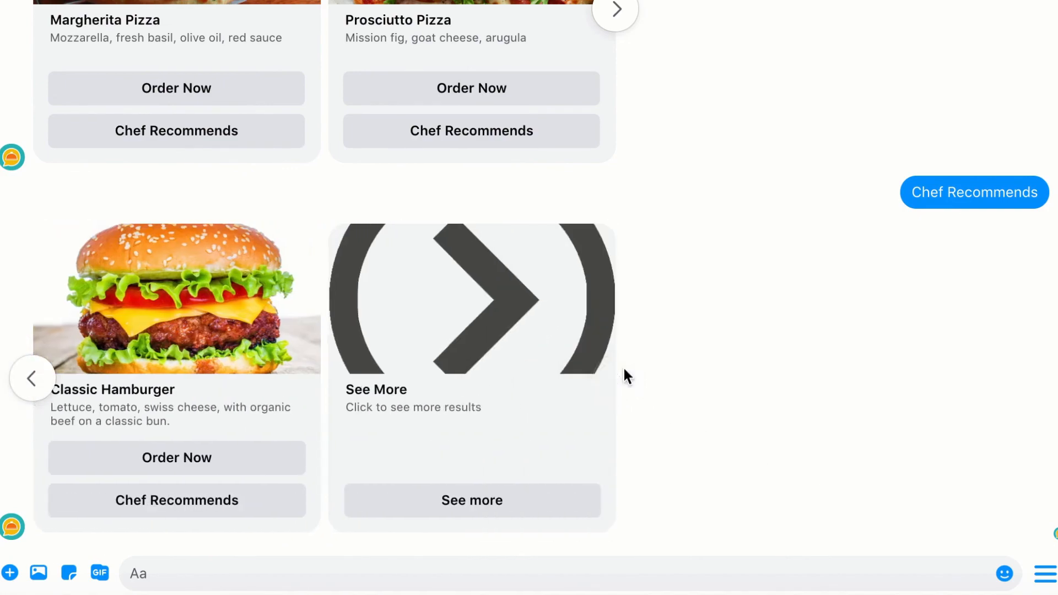